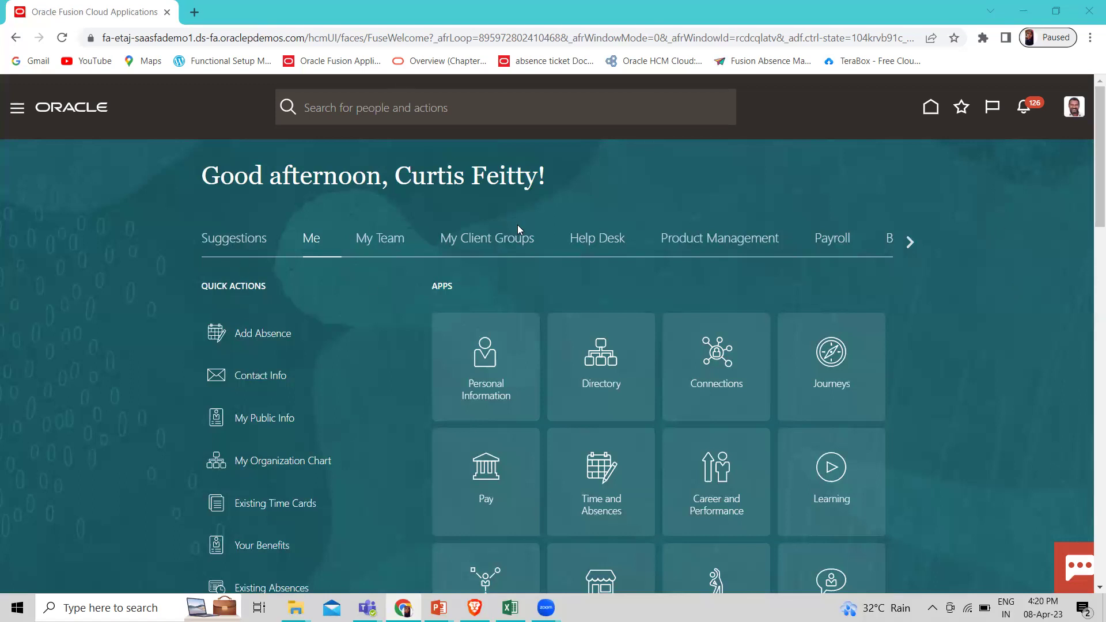
Open Talent Notifications from the Performance tile under My Client Groups
left_click(507, 237)
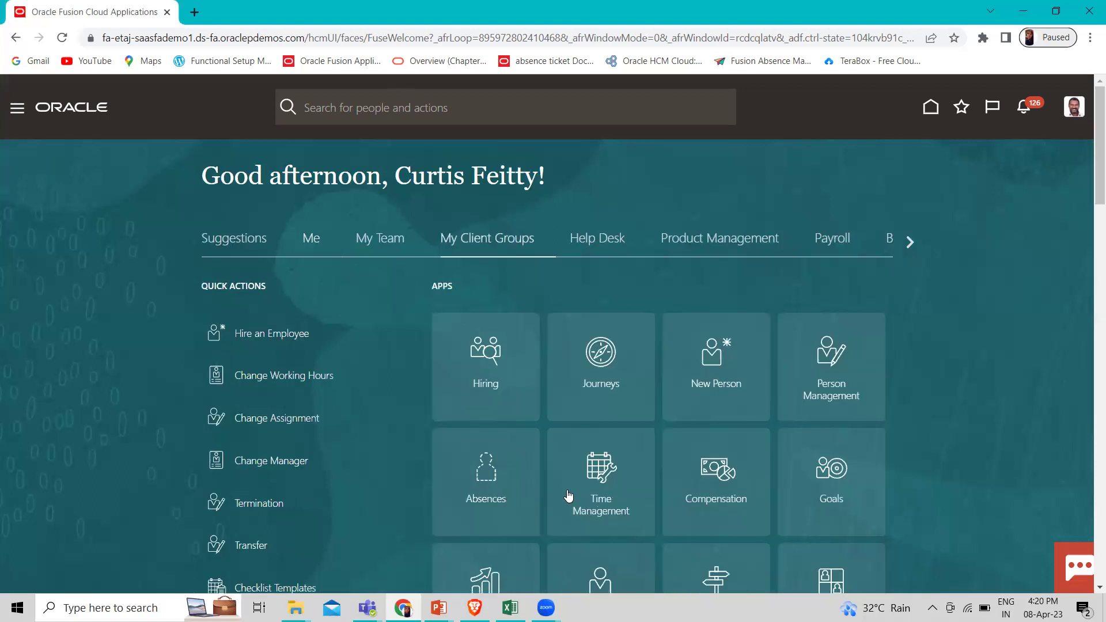
scroll(568, 499, "down", 3)
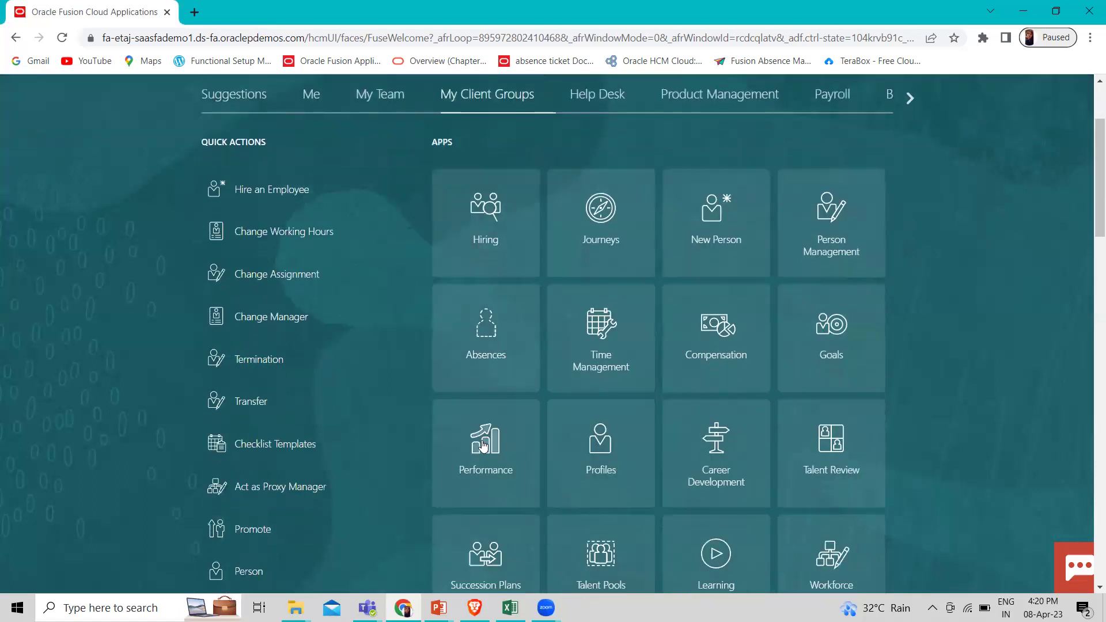
left_click(483, 445)
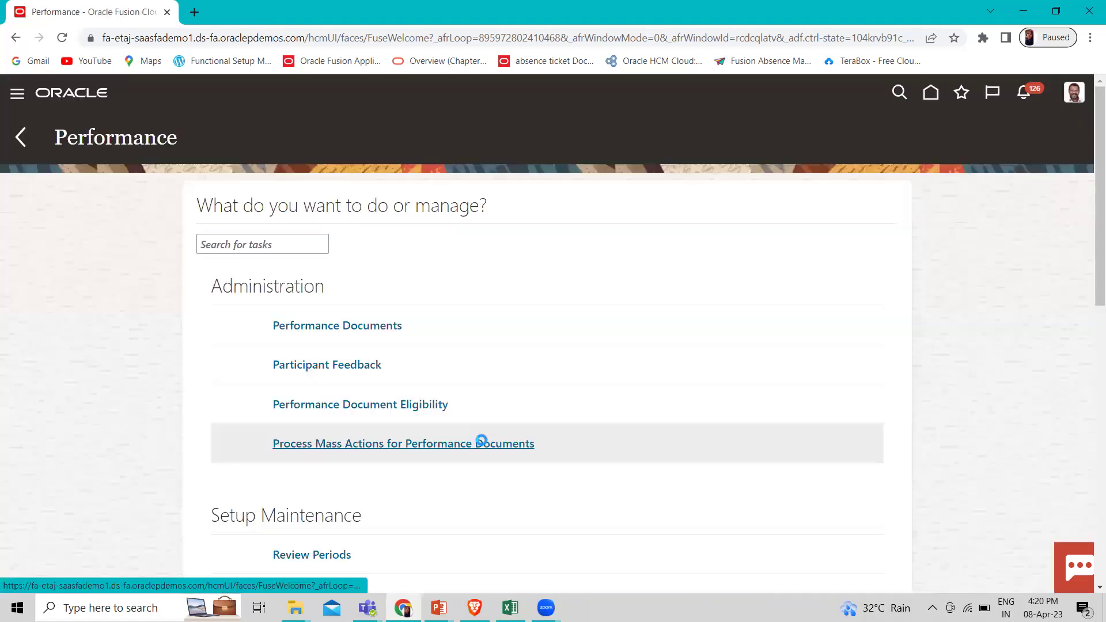
scroll(483, 447, "down", 3)
scroll(483, 447, "down", 8)
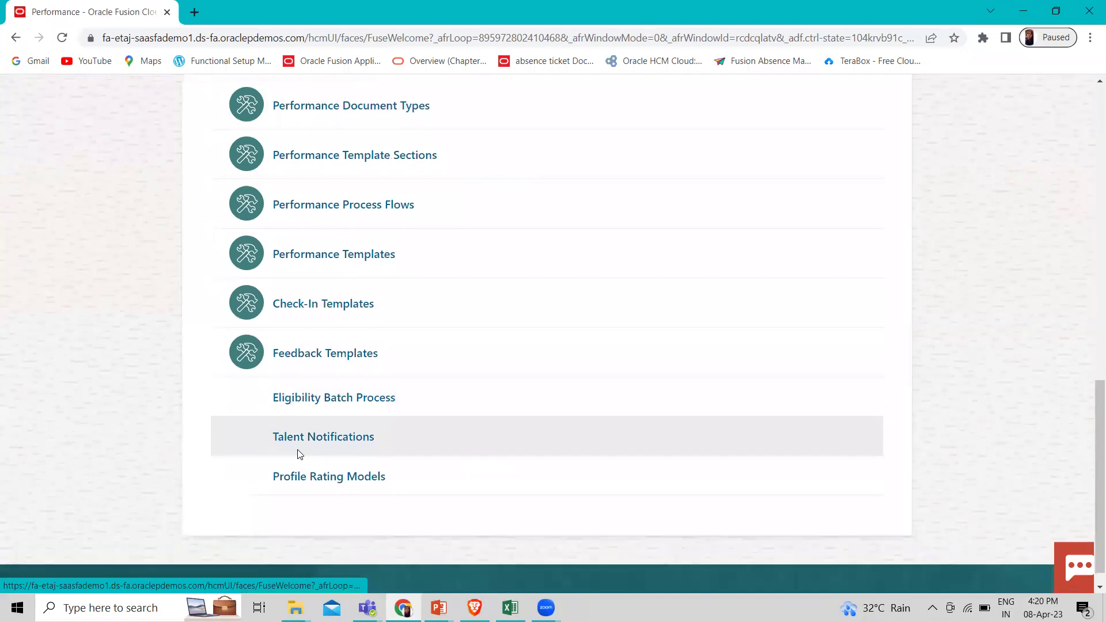
left_click(334, 453)
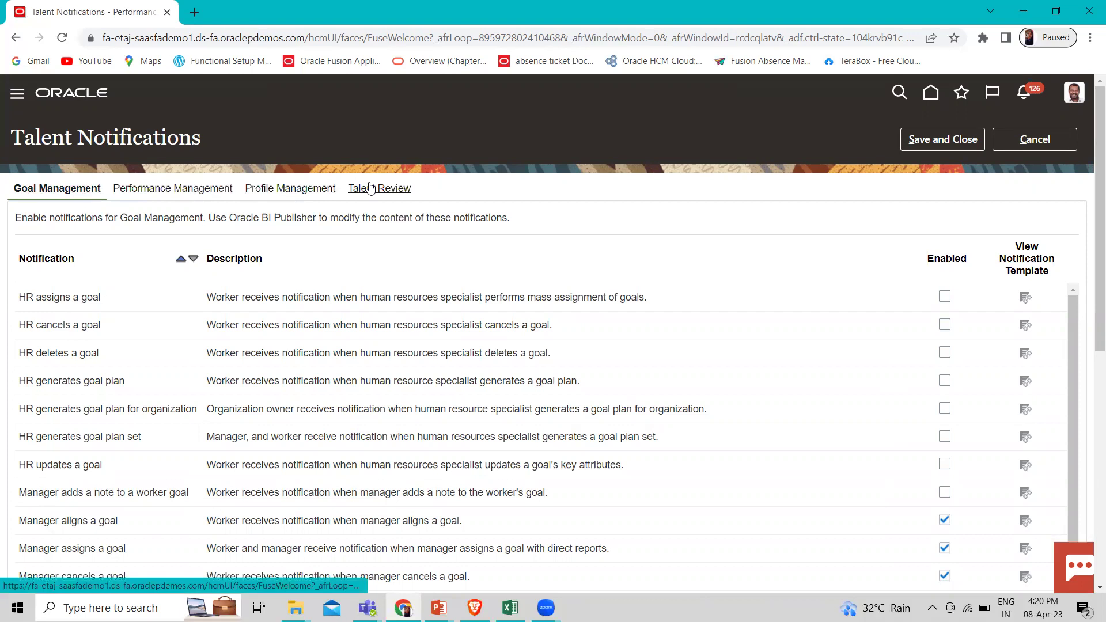
On Performance Management, view the Worker completes self-evaluation notification template
left_click(196, 194)
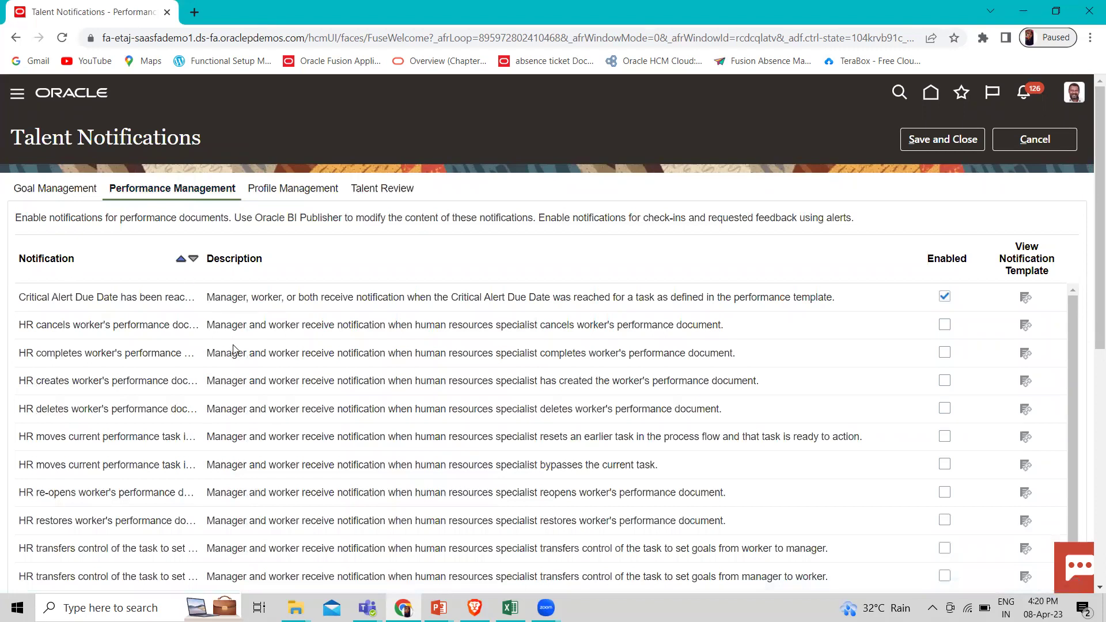
scroll(234, 350, "down", 9)
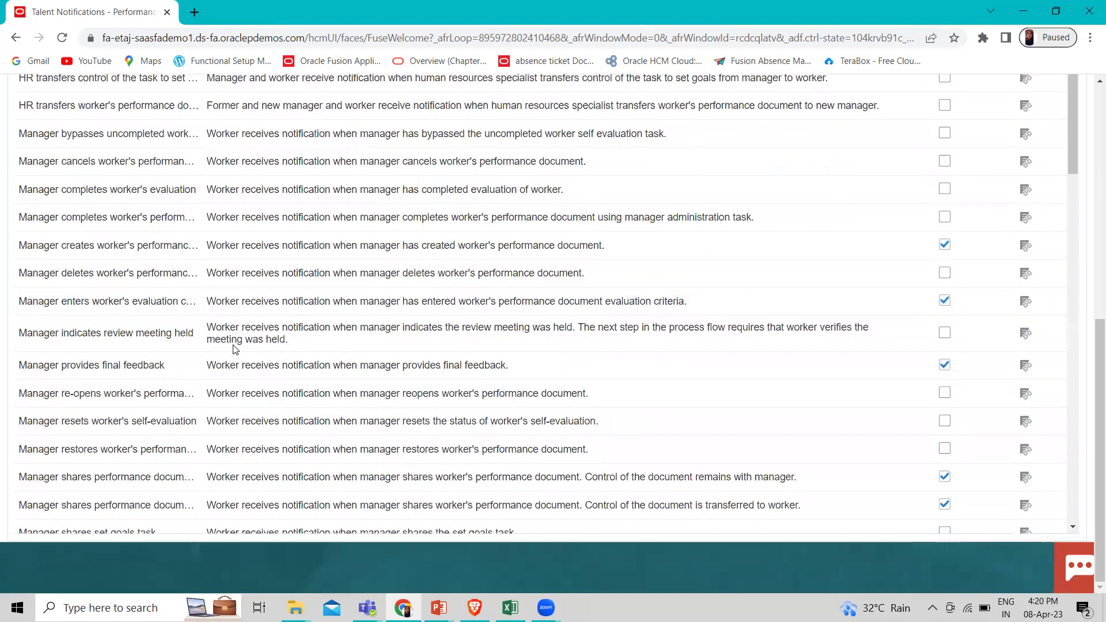
scroll(235, 350, "down", 6)
scroll(232, 344, "down", 8)
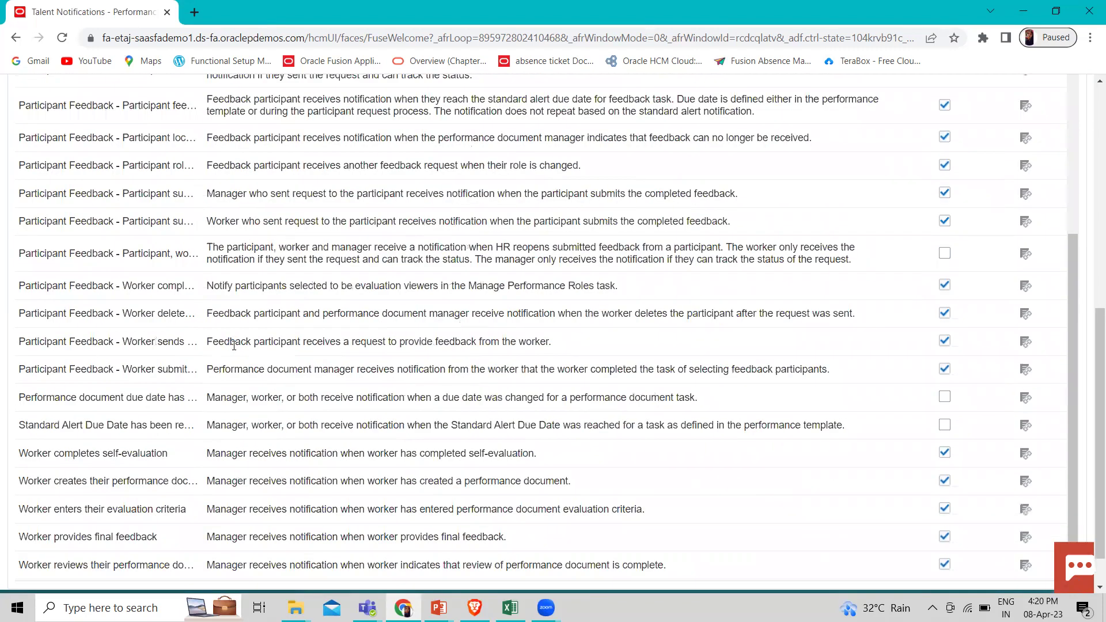
scroll(235, 346, "down", 1)
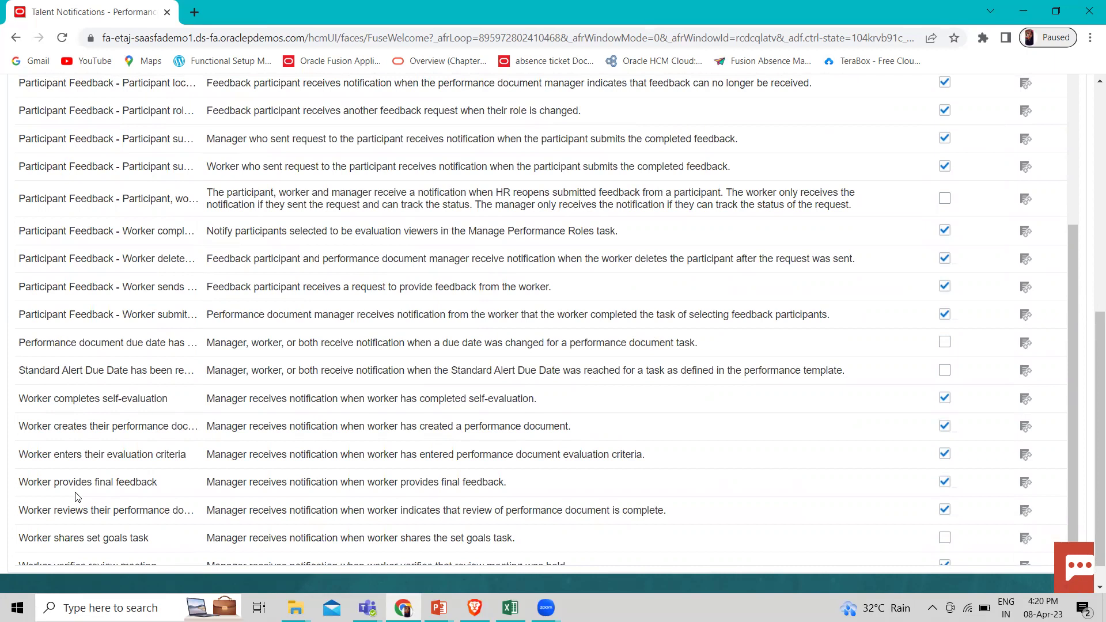
scroll(78, 497, "down", 1)
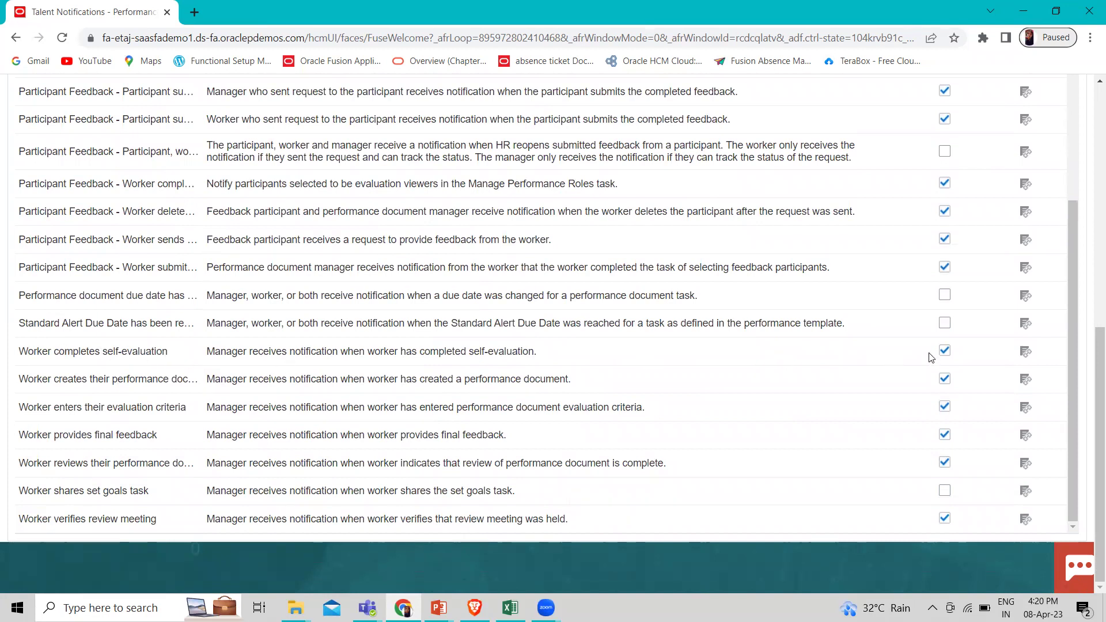
left_click(1027, 353)
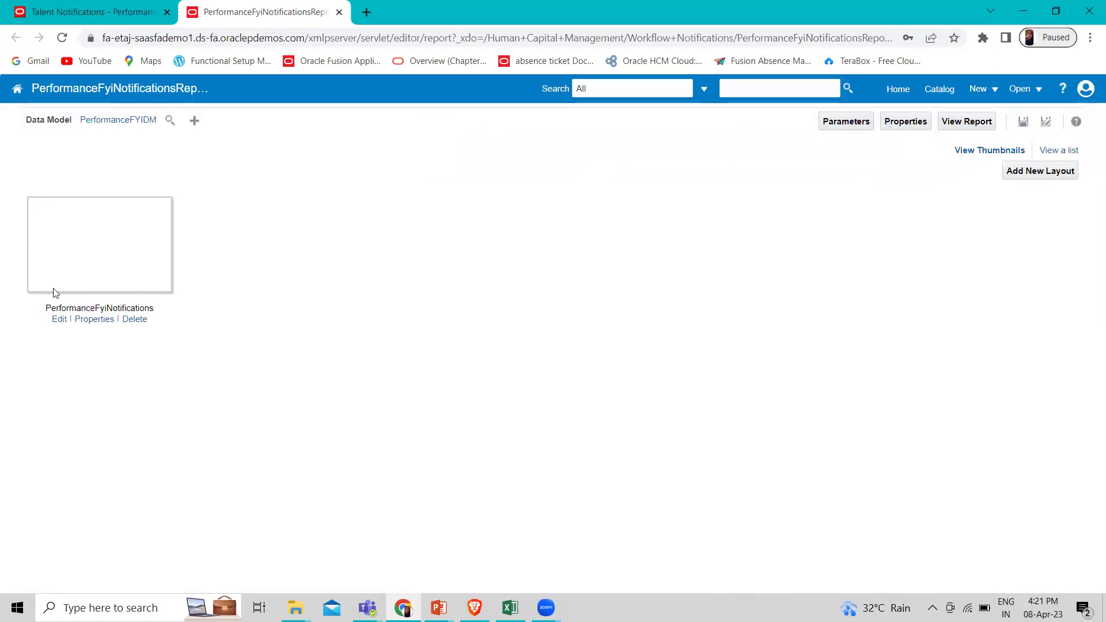
Return to the Talent Notifications tab, leaving the PerformanceFyiNotifications report open
left_click(93, 16)
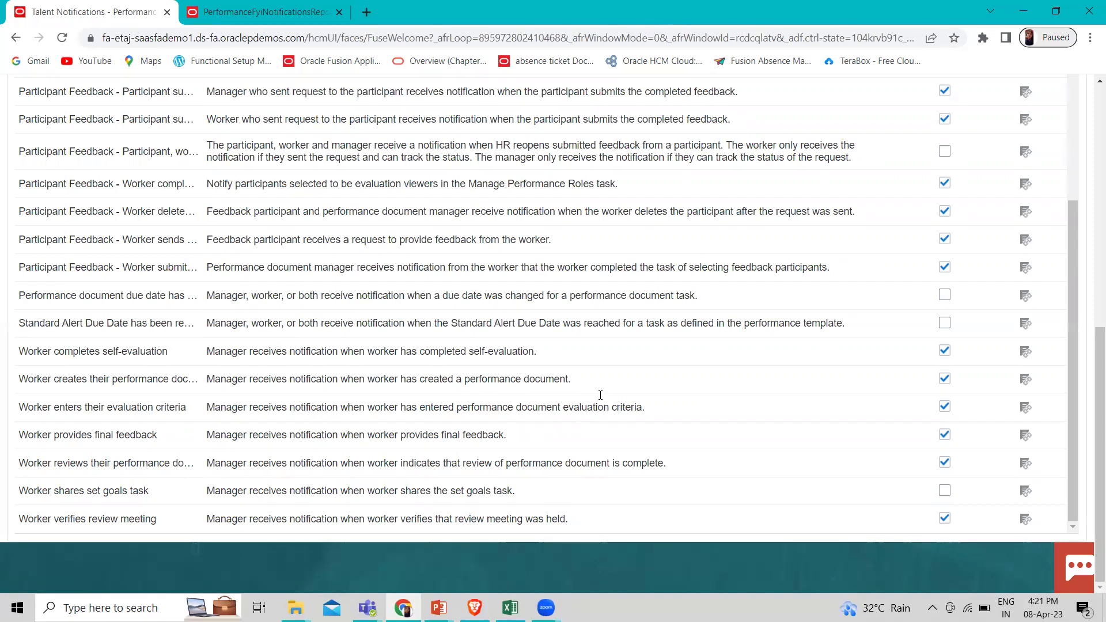
Cancel Talent Notifications, exit Performance, and show the home page's Me apps
scroll(601, 398, "up", 10)
scroll(602, 399, "up", 5)
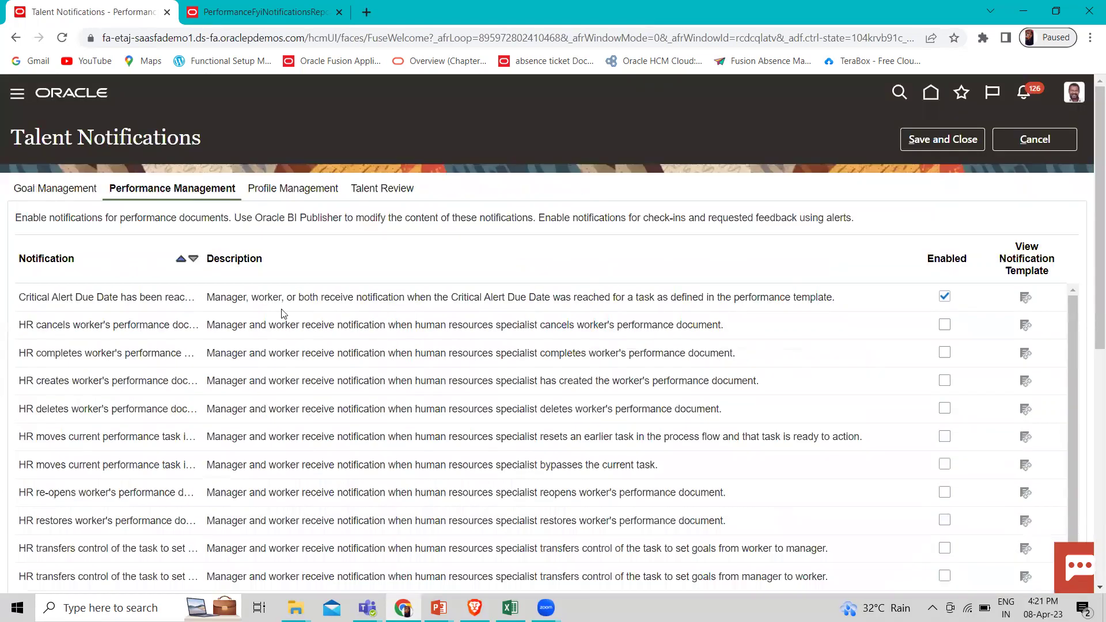
left_click(1035, 139)
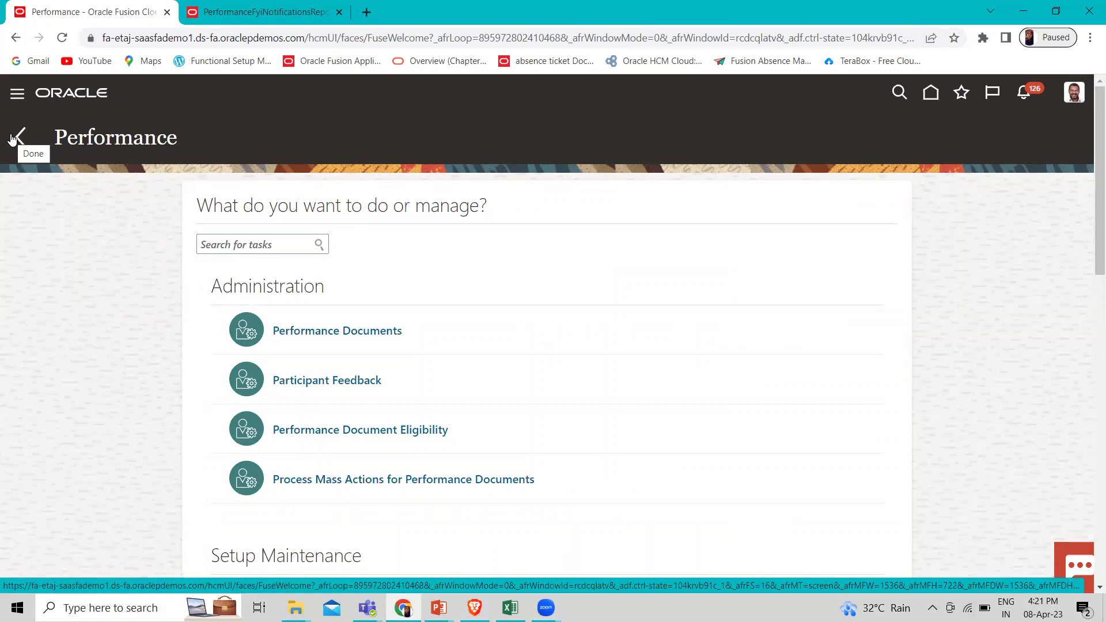
left_click(19, 138)
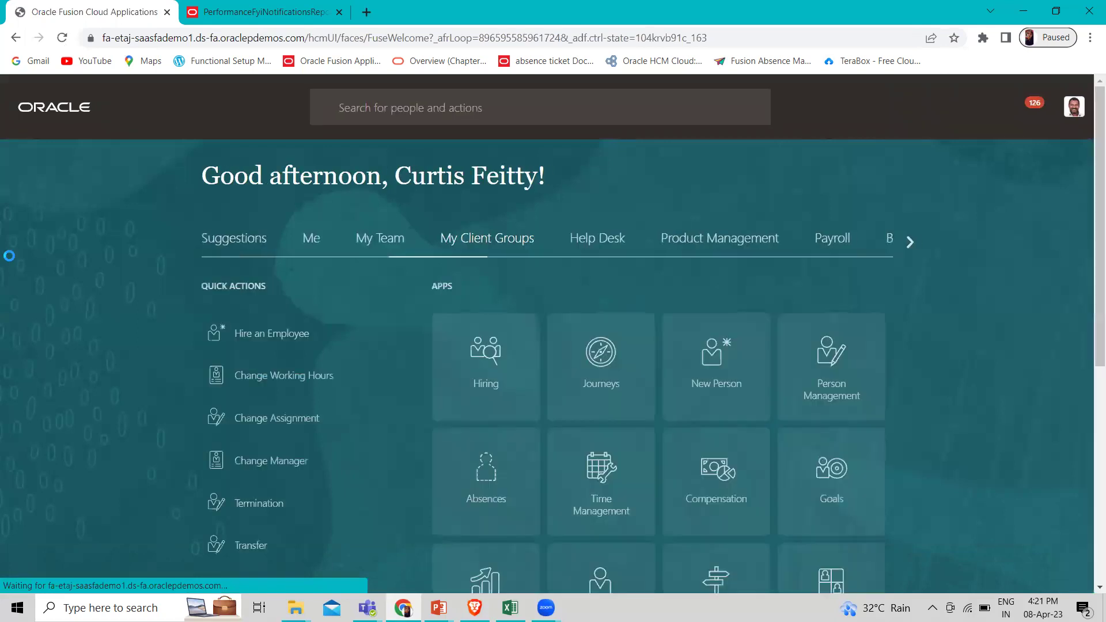
left_click(315, 244)
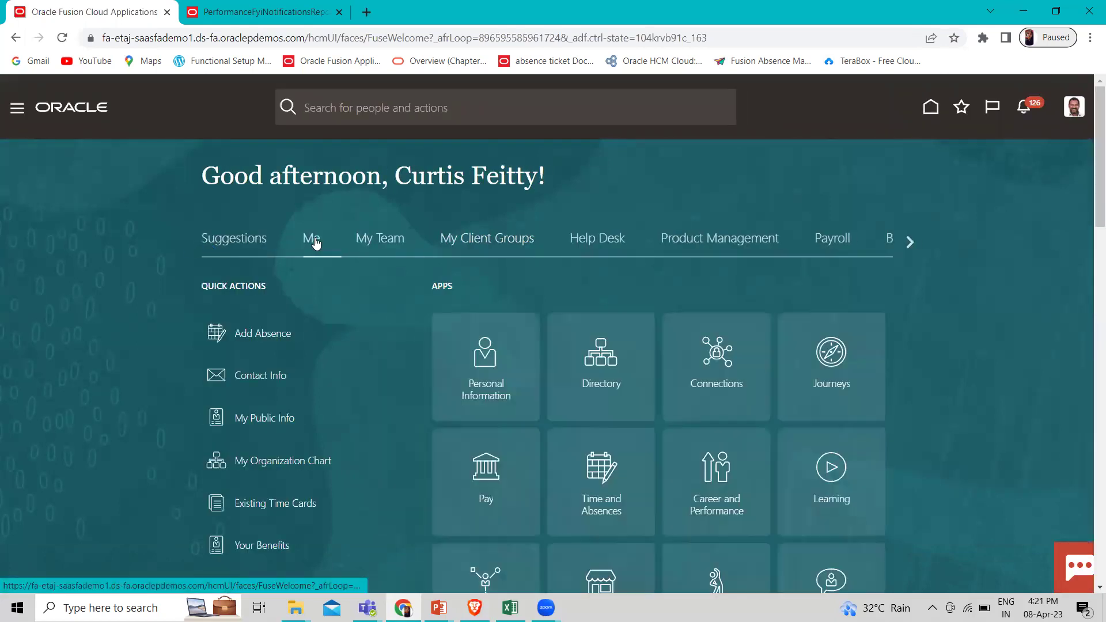
Pick the Director of Payroll from Directory's recent people and open their Public Info via the org chart
left_click(605, 362)
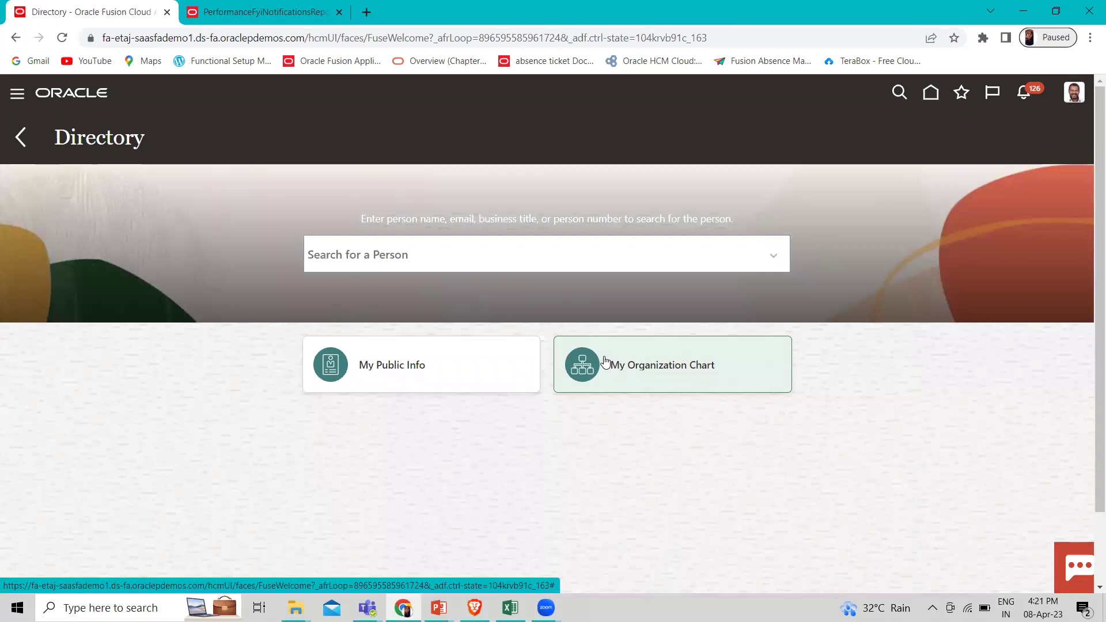
left_click(348, 256)
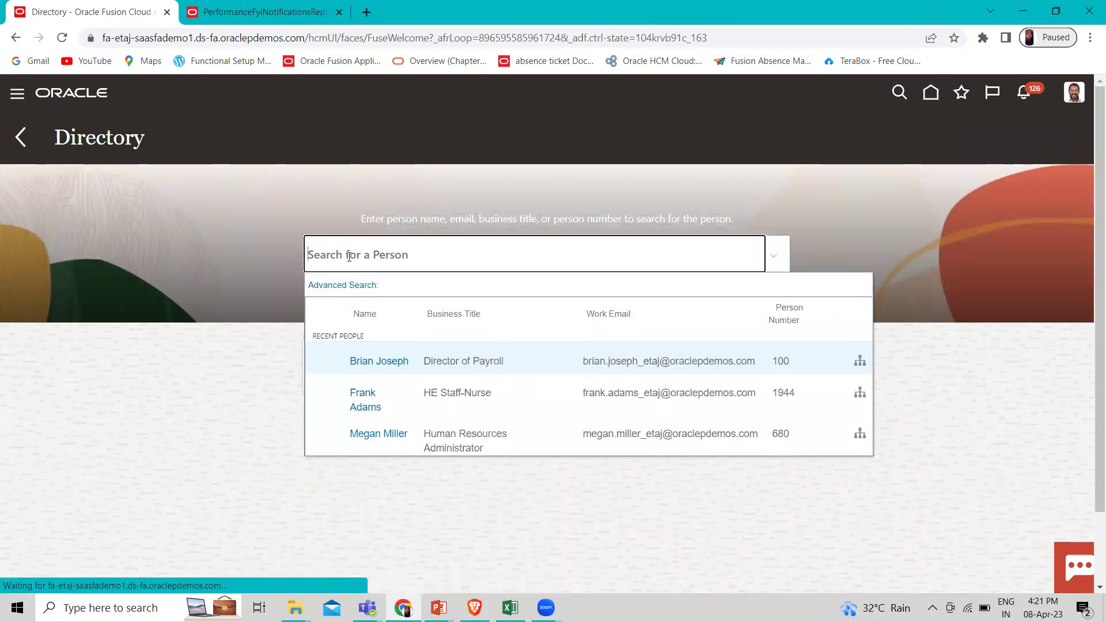
left_click(389, 358)
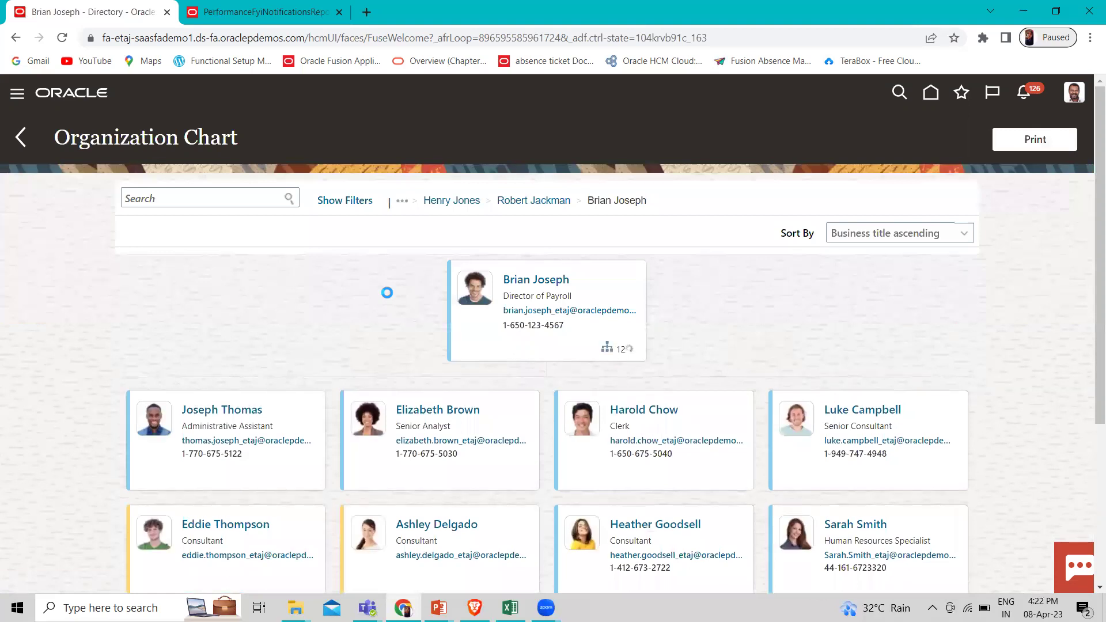
left_click(19, 137)
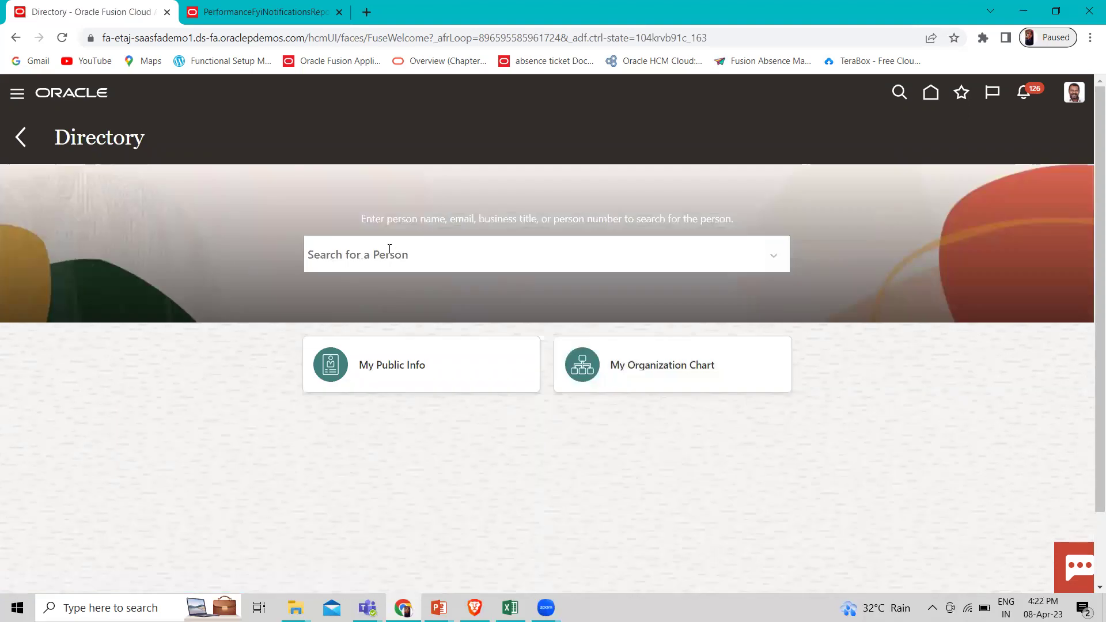
left_click(390, 249)
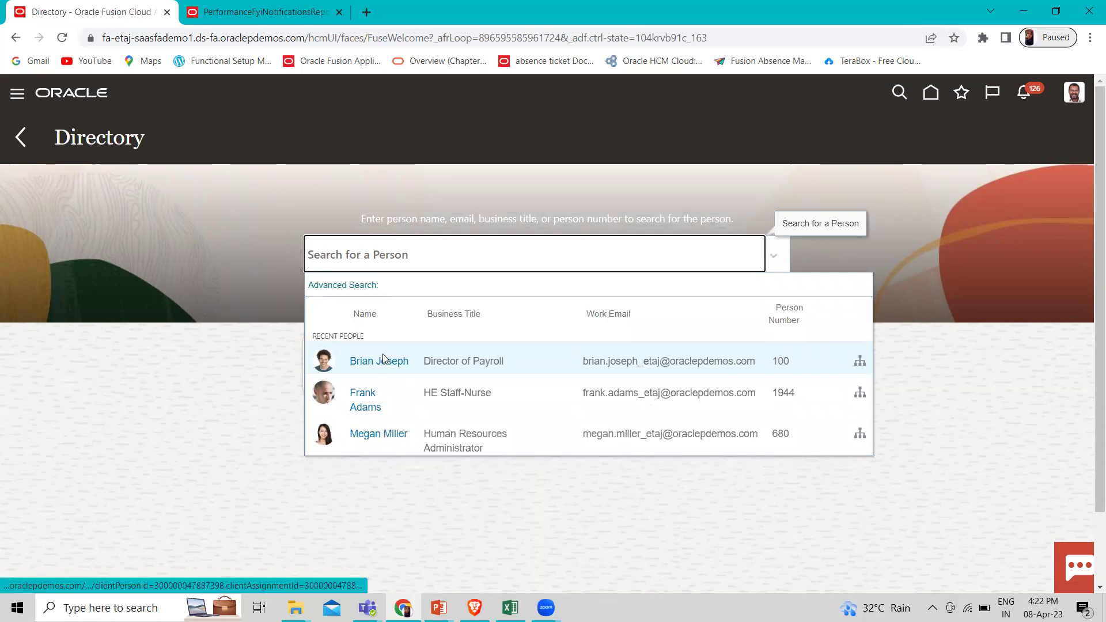
left_click(383, 357)
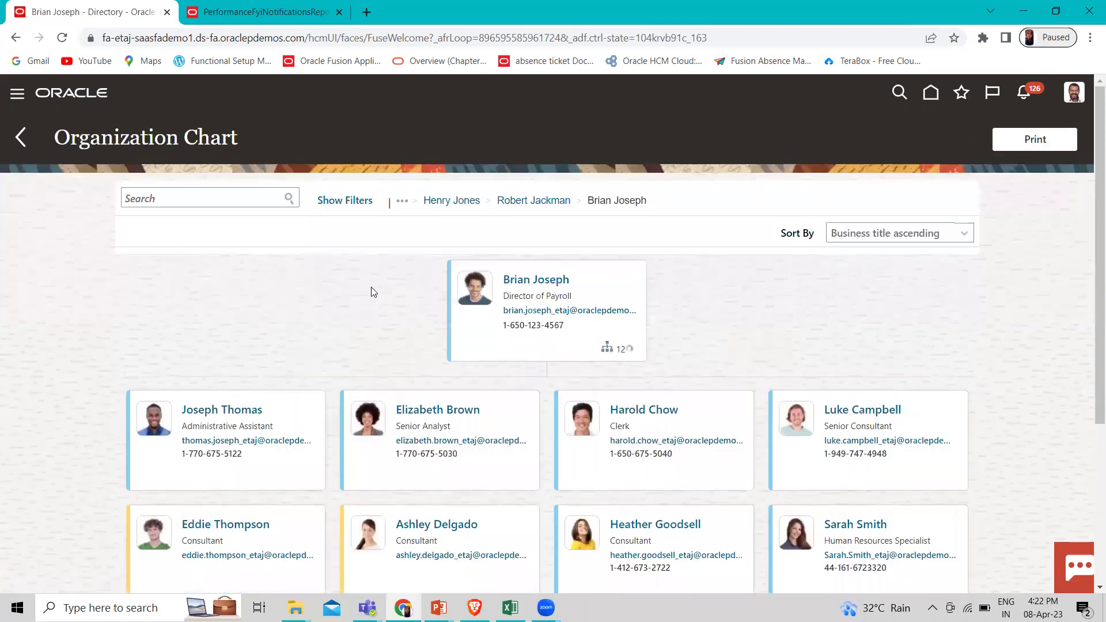
left_click(519, 282)
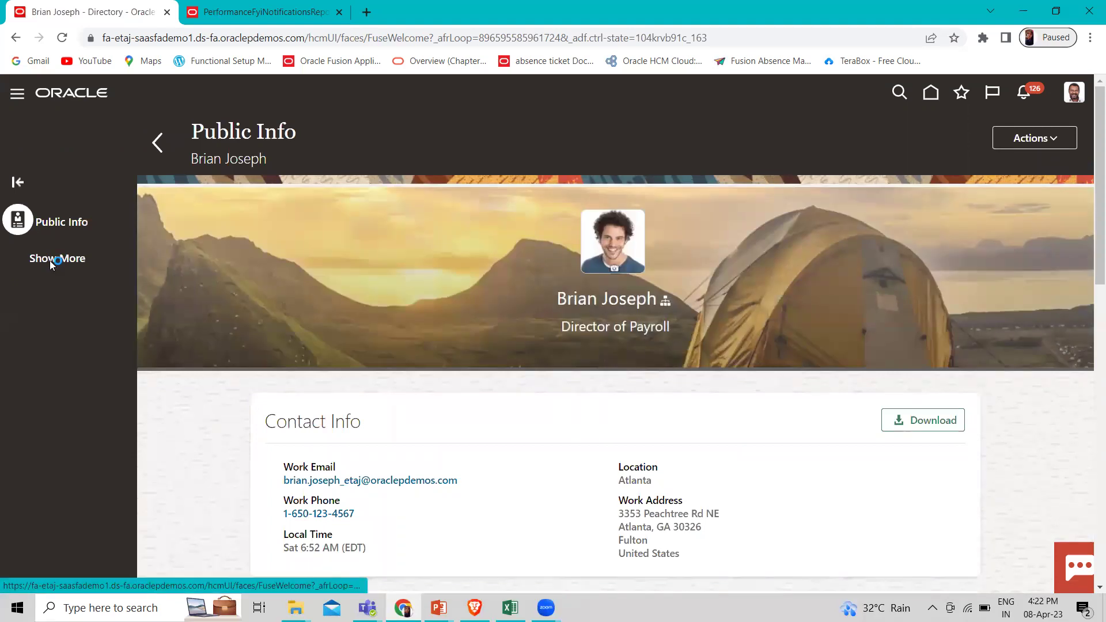
Set the Performance review period to 2023 Annual Cycle and open the 360 Development Evaluation's menu
left_click(50, 263)
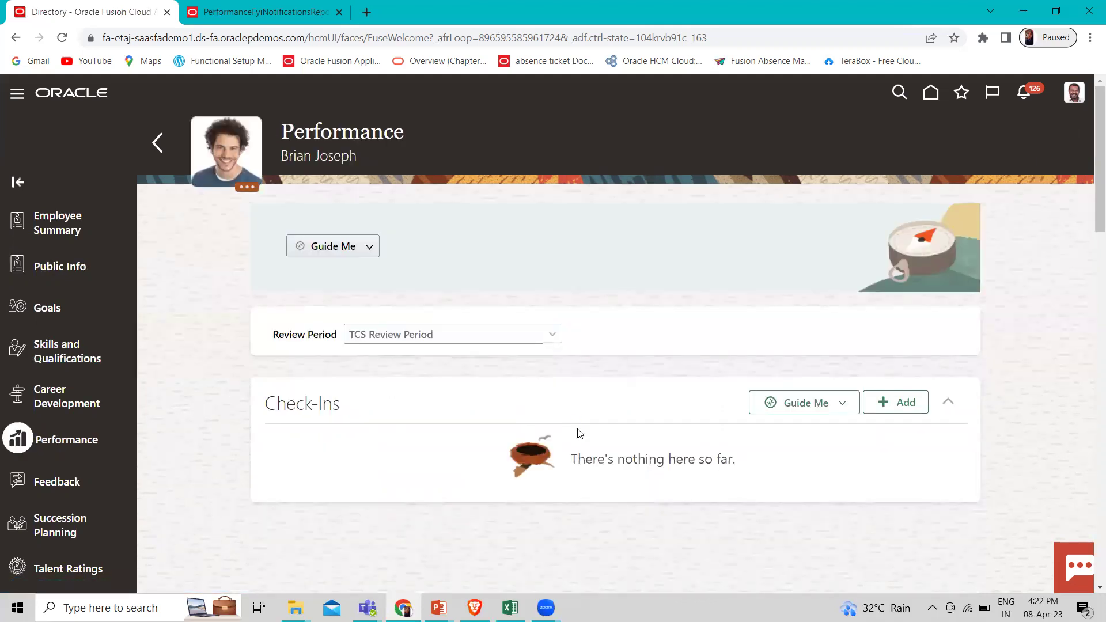
scroll(580, 434, "down", 4)
left_click(523, 120)
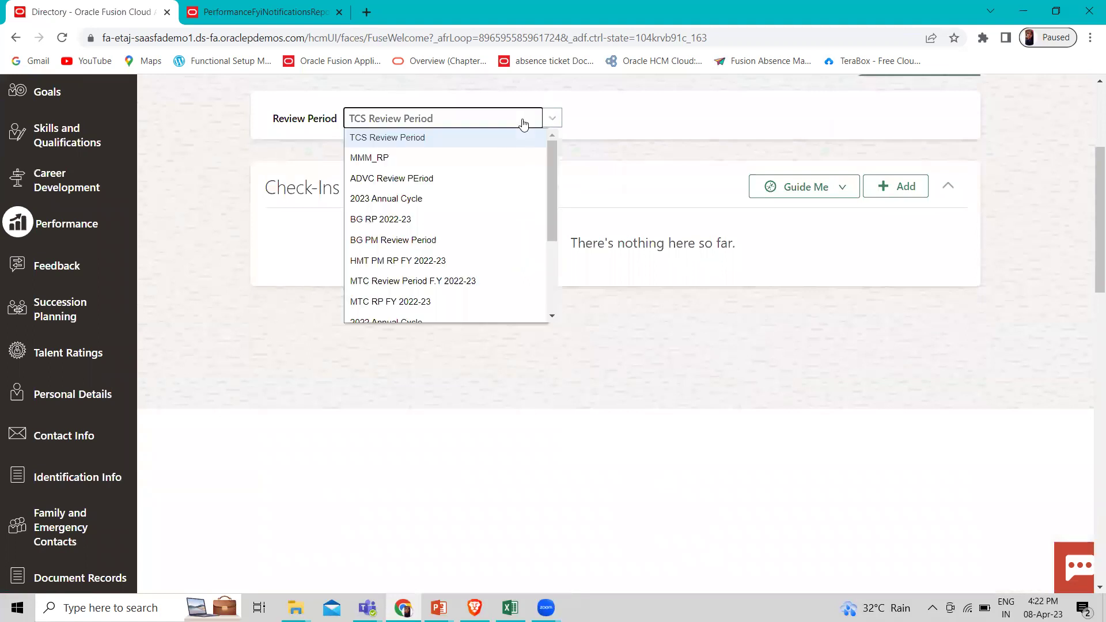
left_click(463, 197)
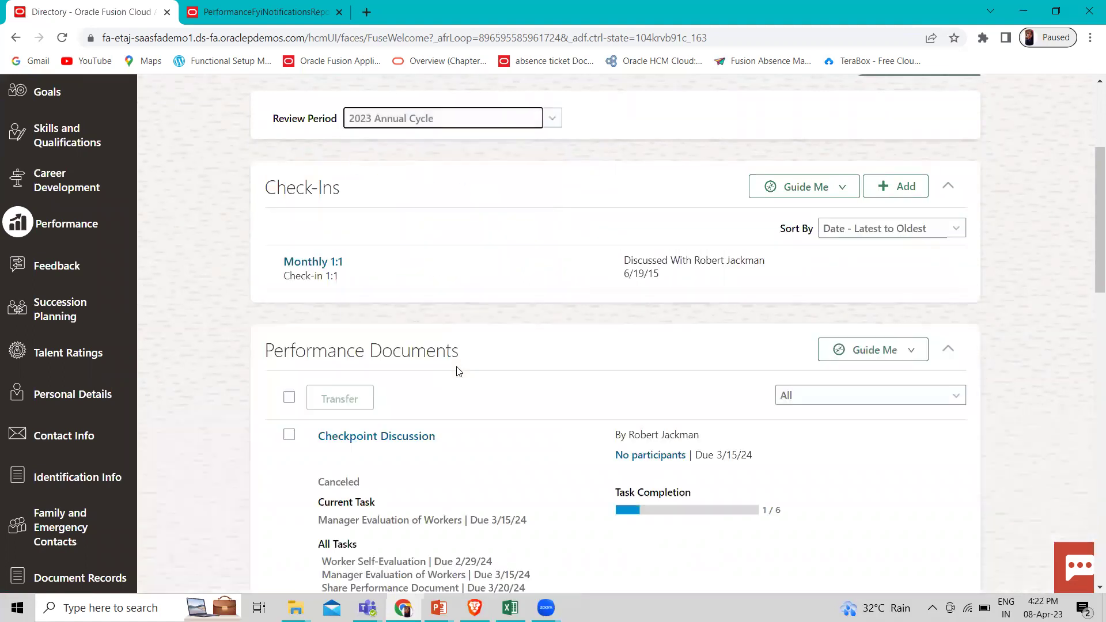
scroll(483, 424, "down", 2)
scroll(482, 423, "down", 3)
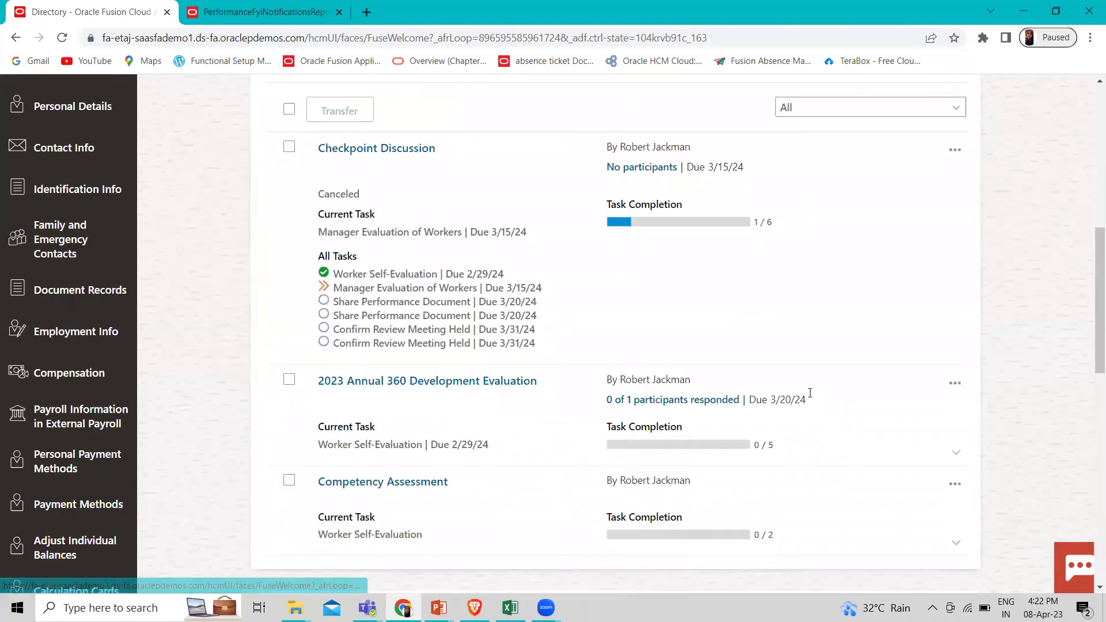
left_click(960, 383)
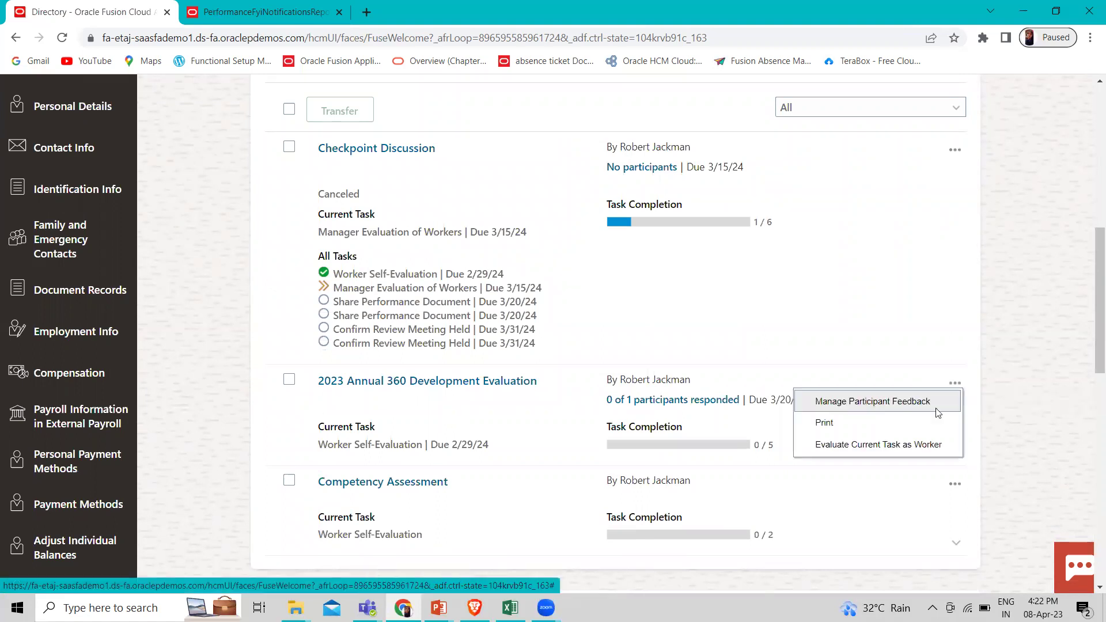
In Manage Participant Feedback, select the participant and show the Actions menu
left_click(872, 398)
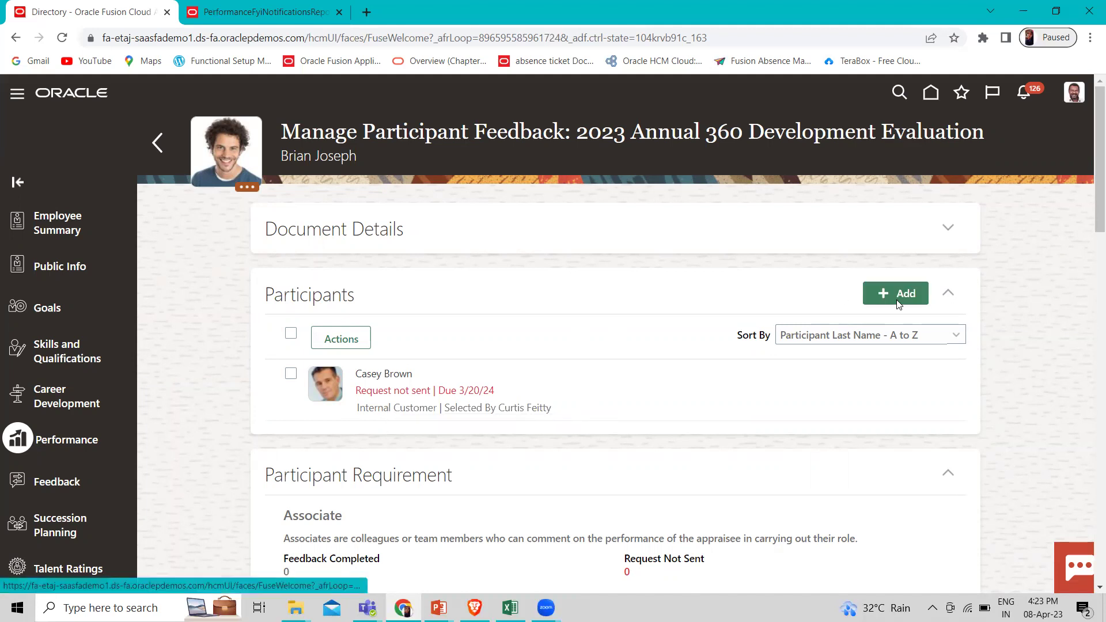
left_click(292, 376)
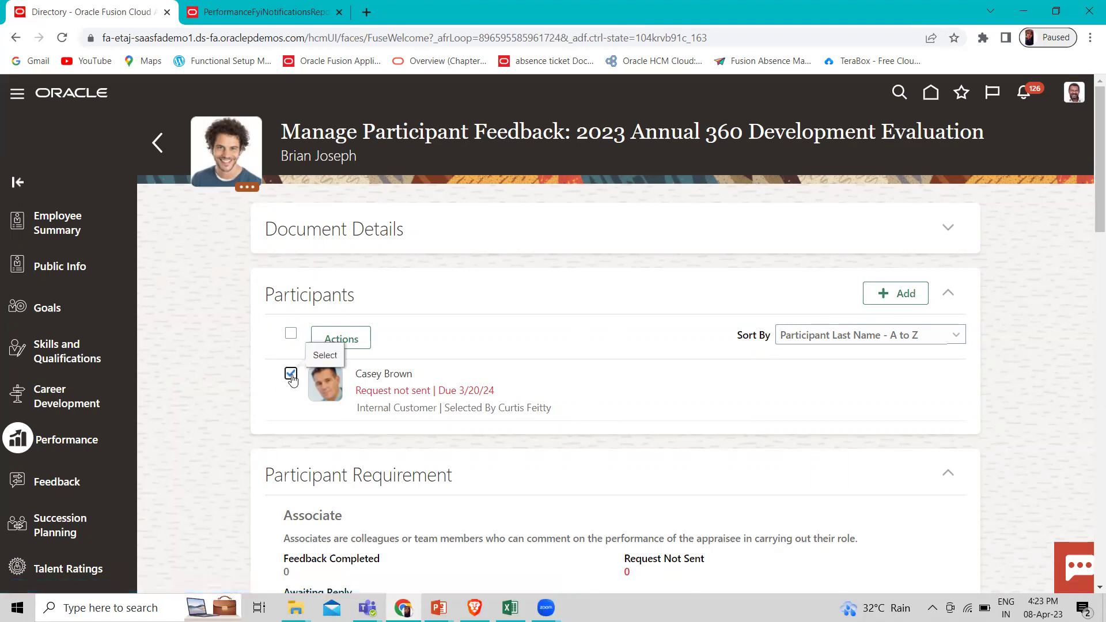
left_click(343, 340)
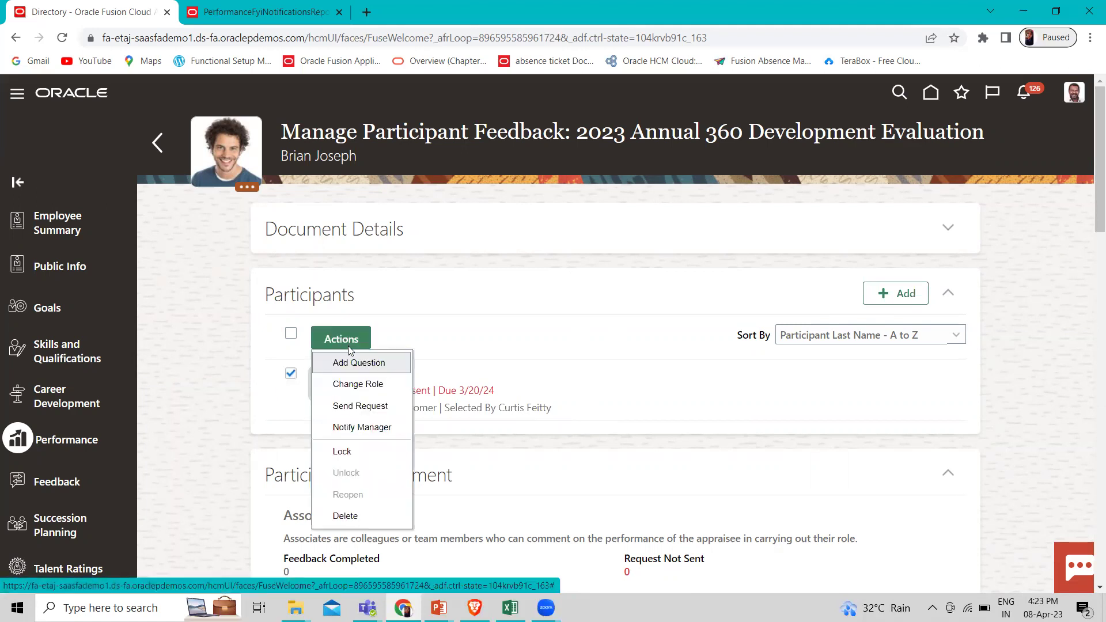
Change the participant's role to Internal Customer and save and close
left_click(351, 386)
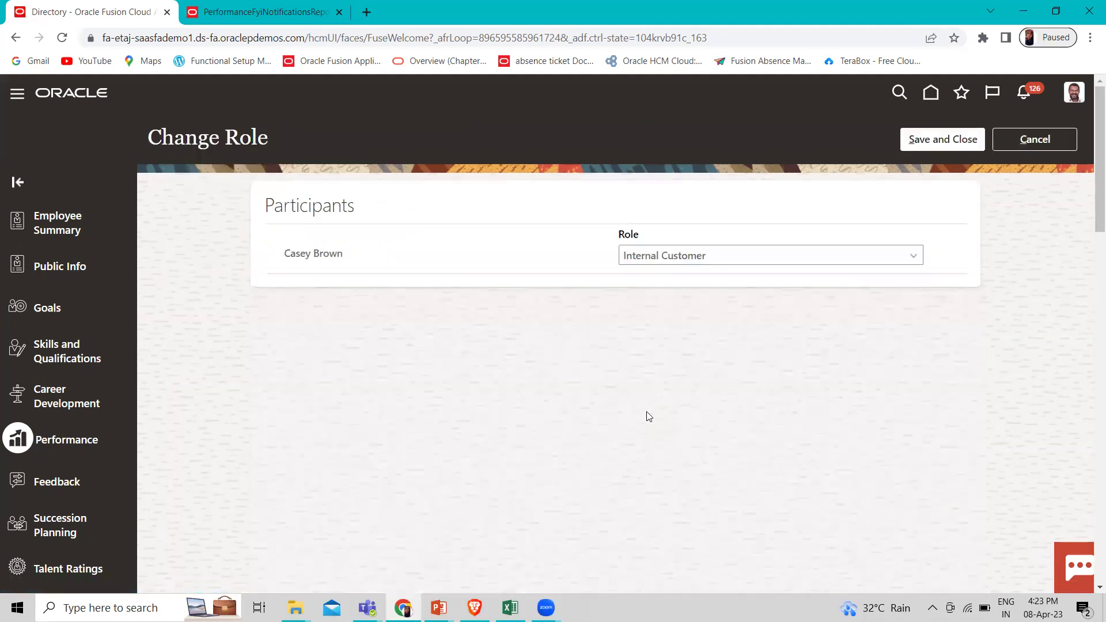
left_click(756, 258)
left_click(695, 276)
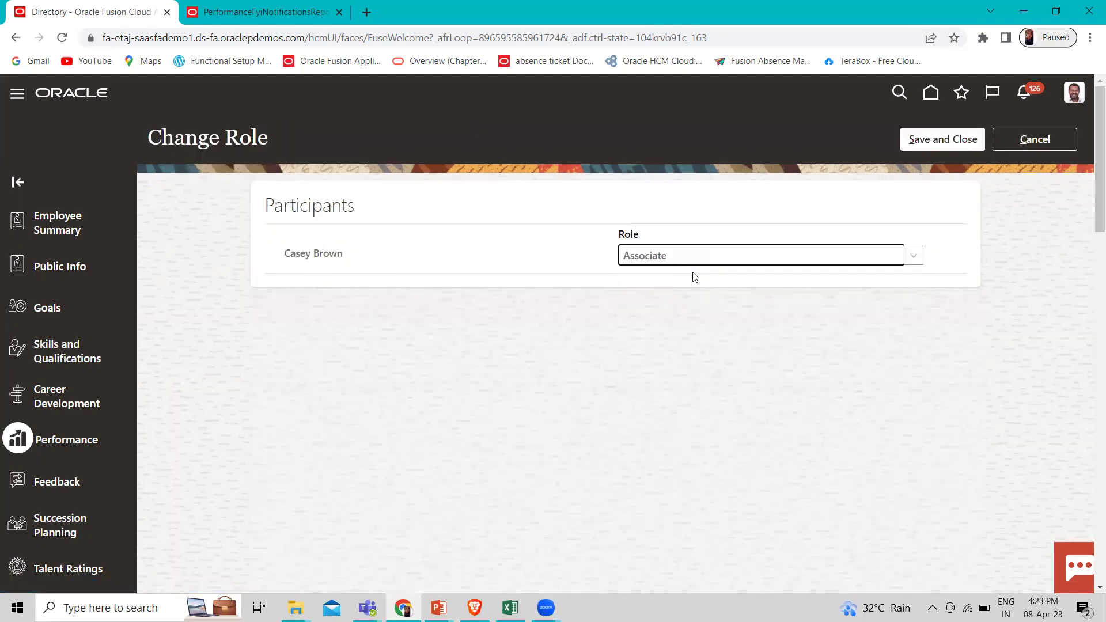
left_click(725, 254)
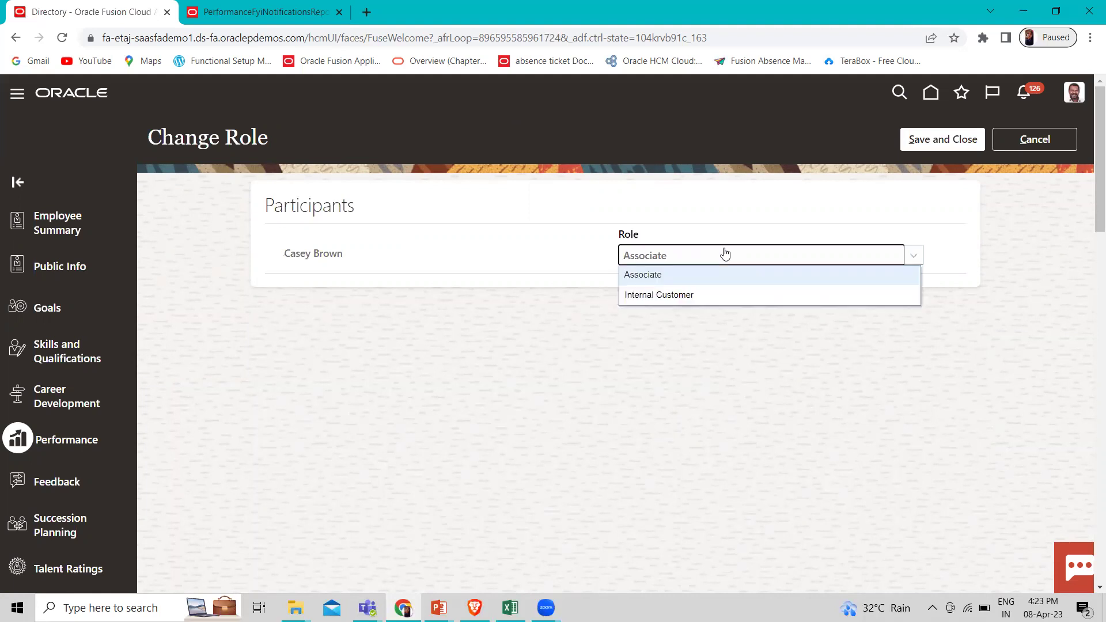
left_click(711, 295)
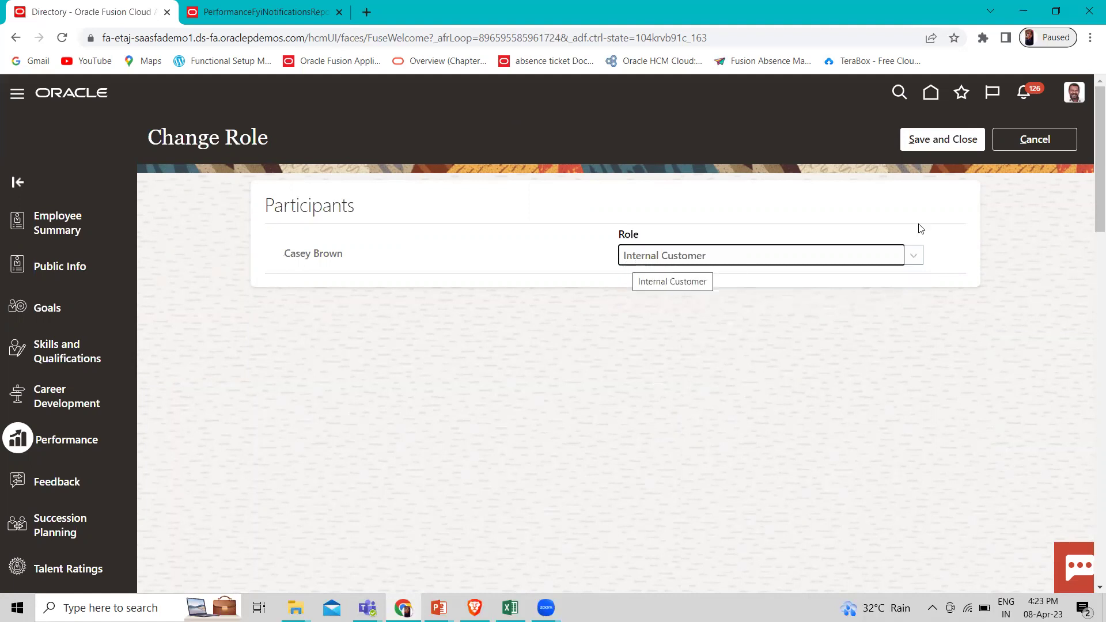
left_click(950, 141)
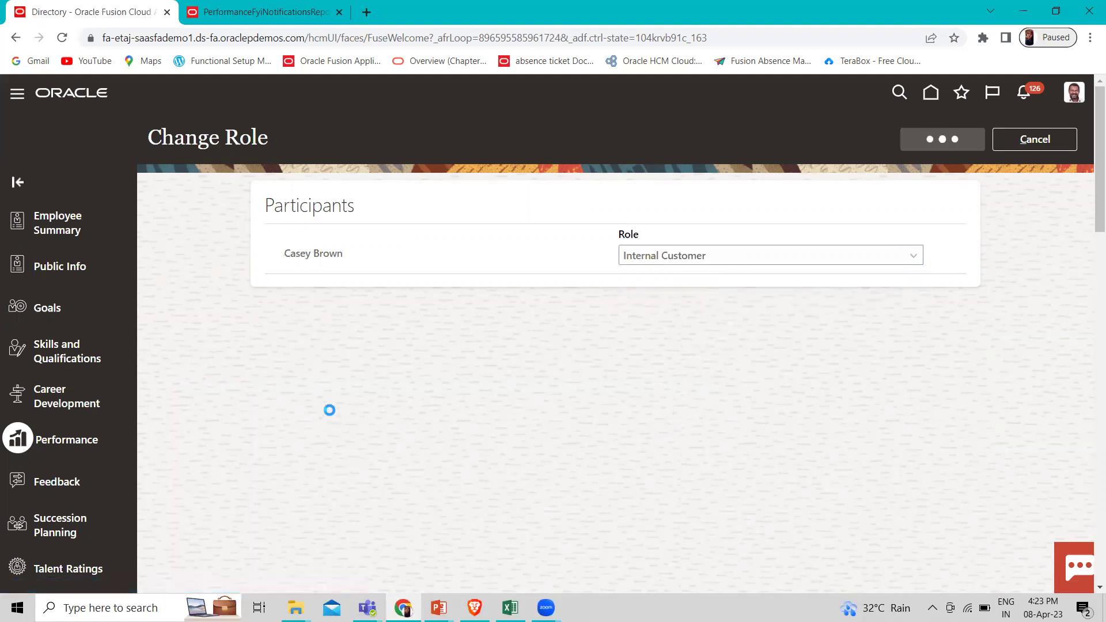
Review the Participant Requirement counts, then return to the Manage Participant Feedback page
scroll(236, 472, "down", 1)
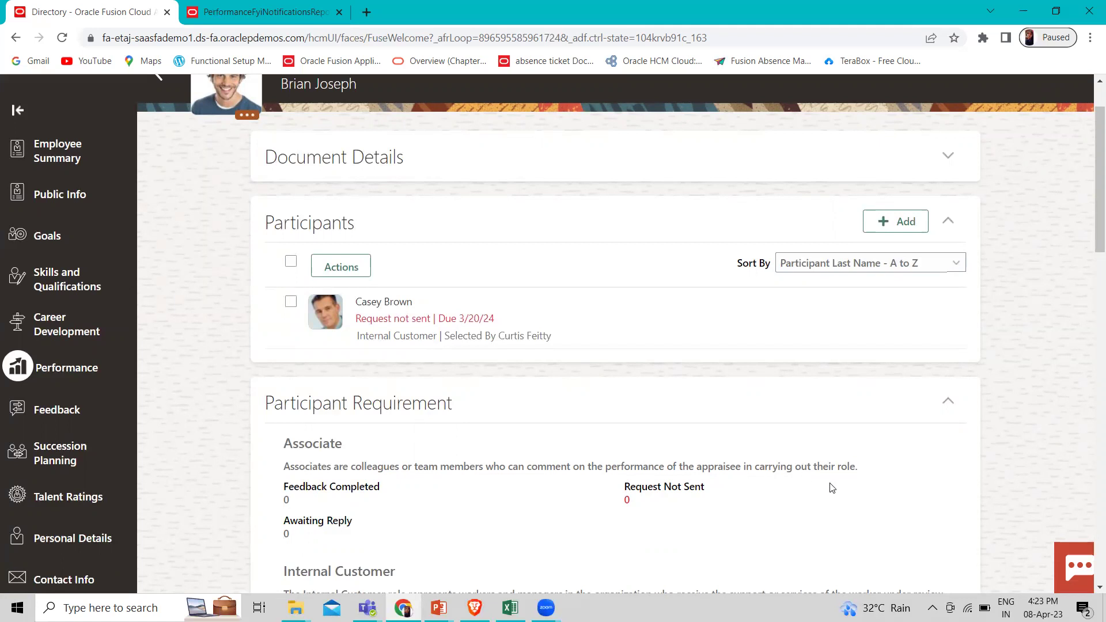
scroll(832, 488, "down", 2)
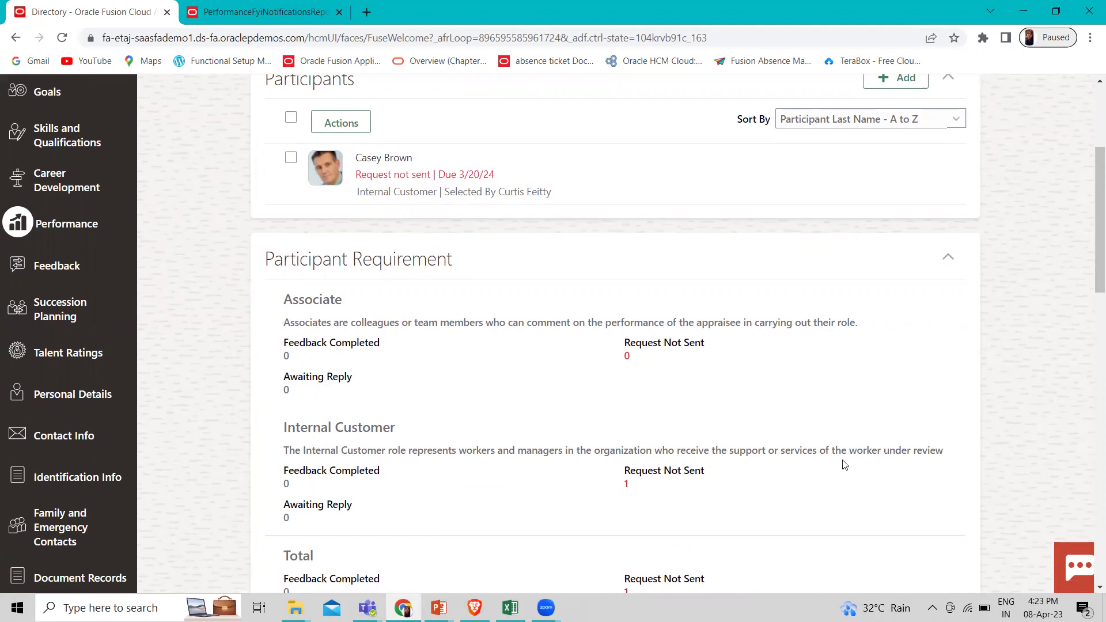
scroll(845, 465, "up", 1)
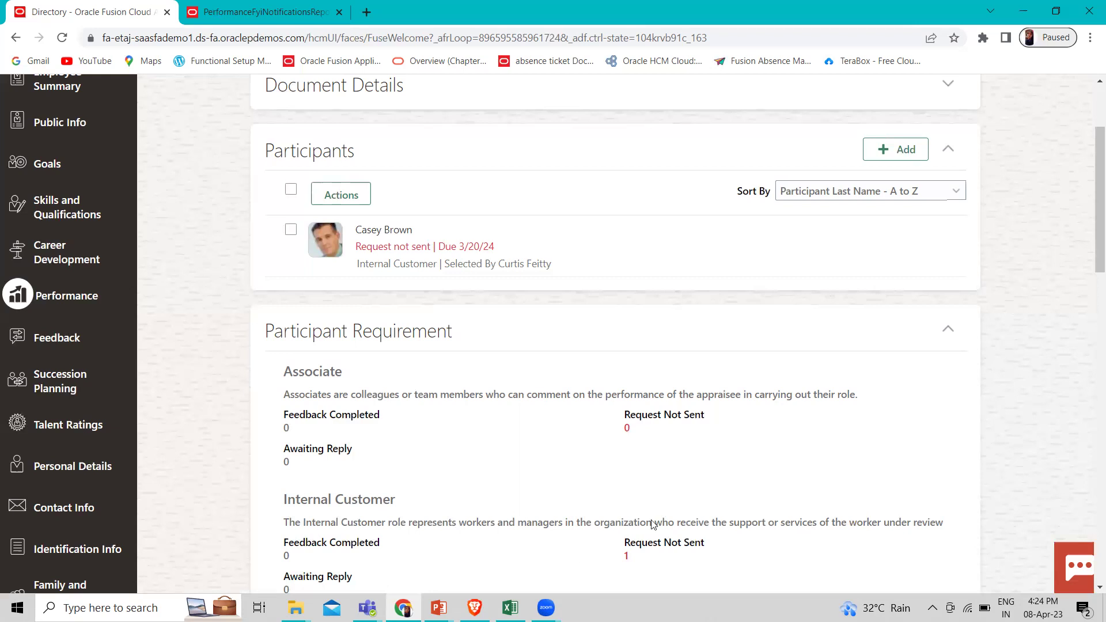
scroll(484, 548, "up", 3)
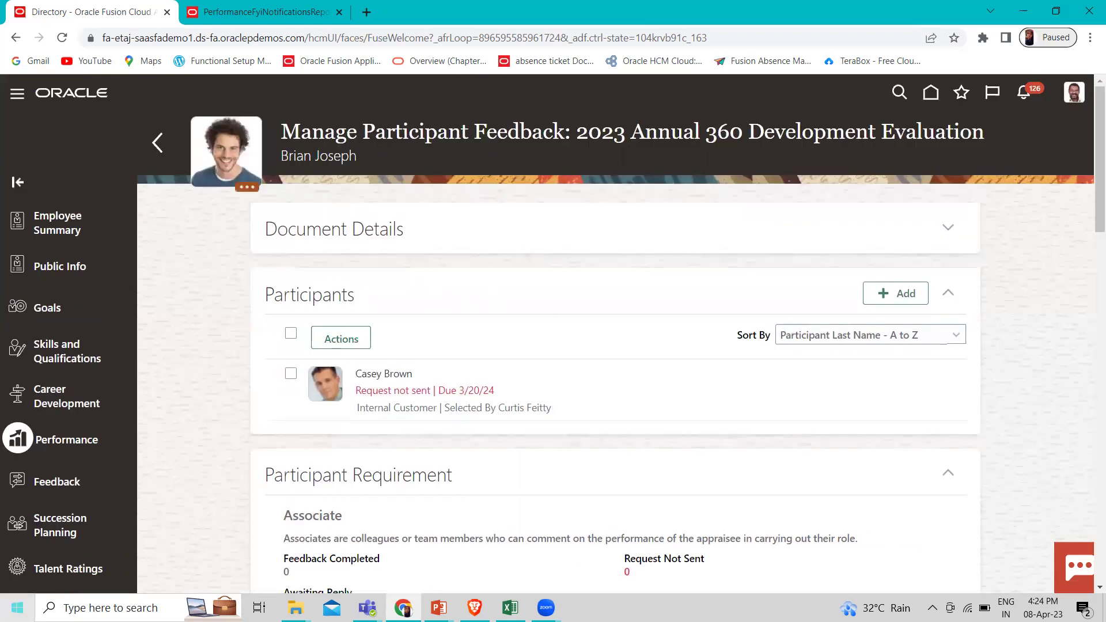
left_click(158, 142)
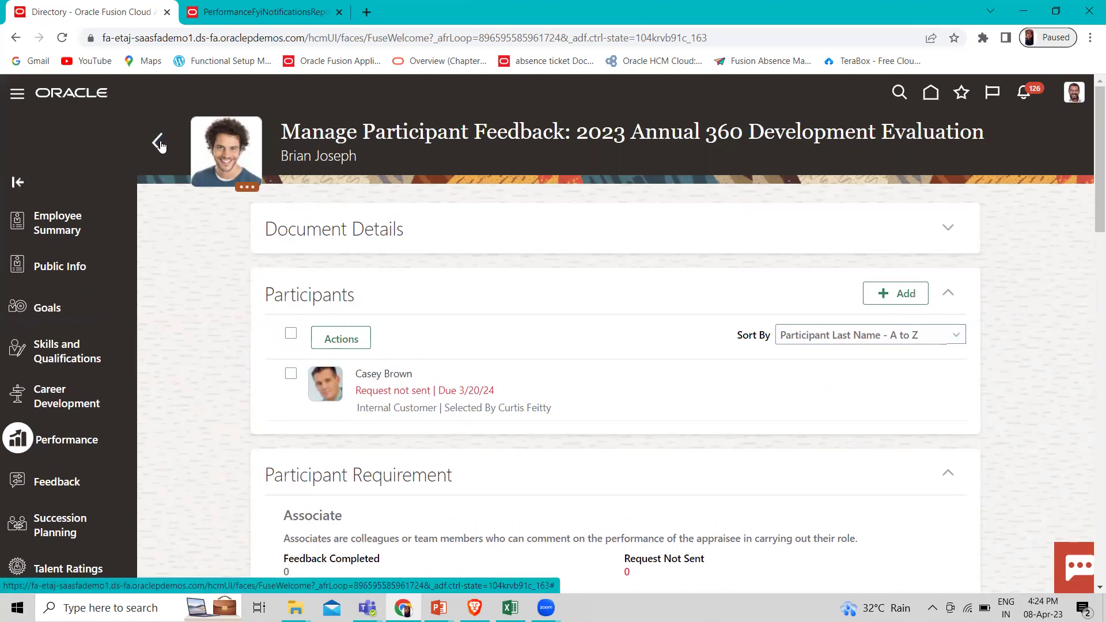